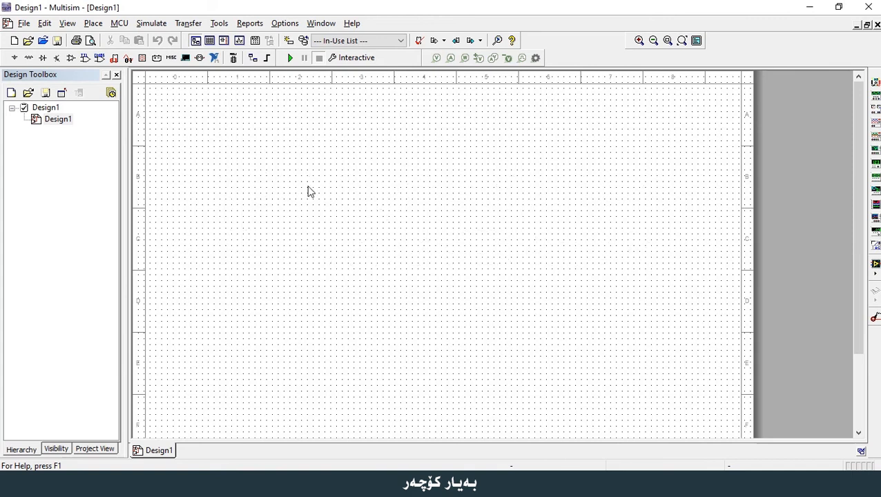
Place an OR2 two-input OR gate from the Misc Digital group's TIL family in the upper middle of the sheet
{"action": "left_click", "coordinate": [84, 58]}
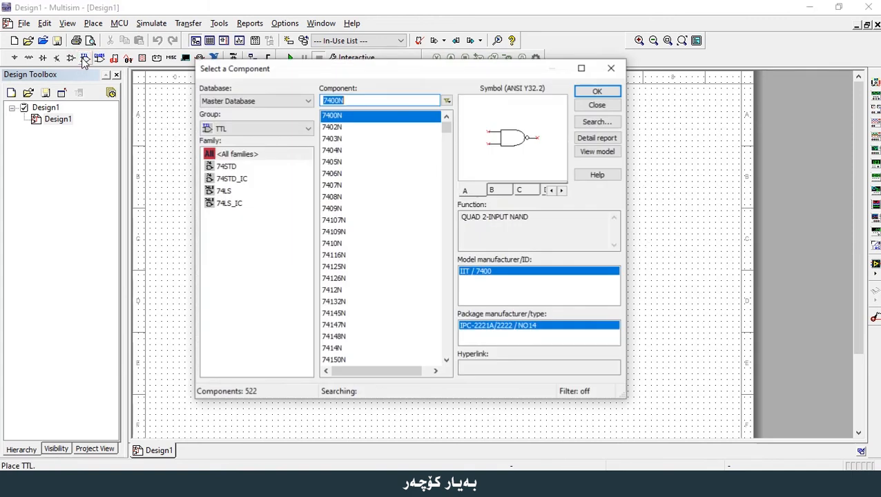
{"action": "left_click", "coordinate": [243, 131]}
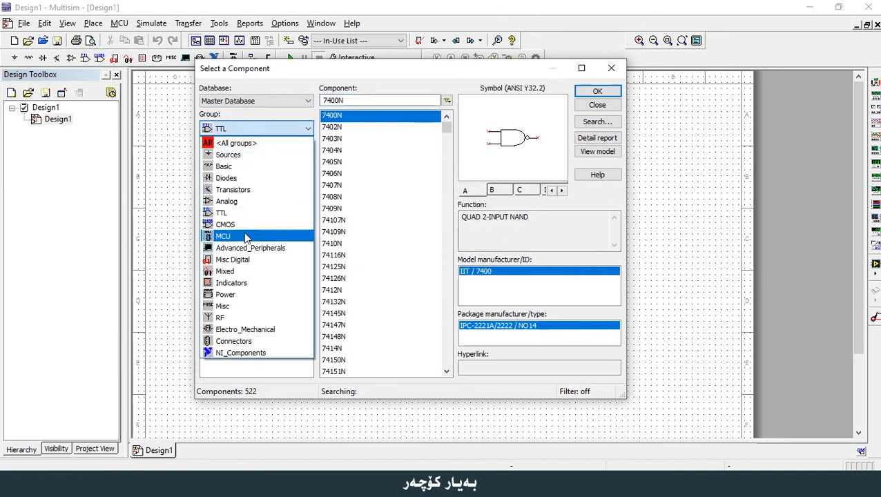
{"action": "left_click", "coordinate": [244, 262]}
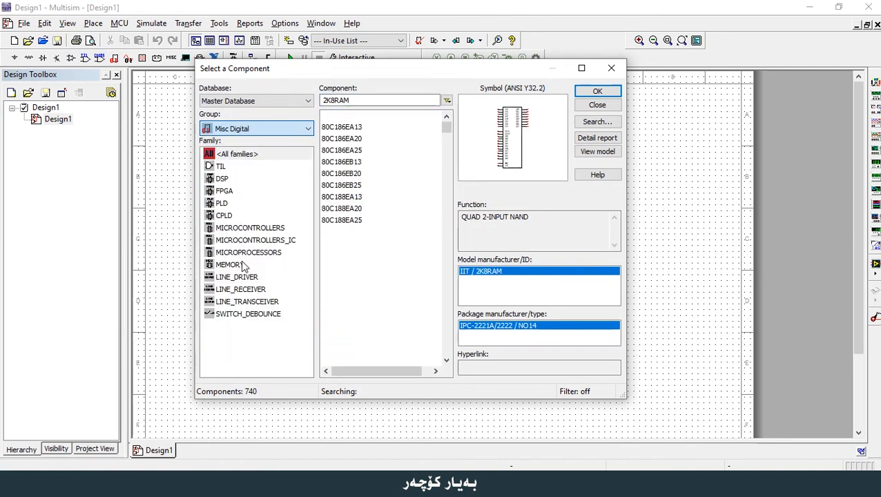
{"action": "left_click", "coordinate": [223, 168]}
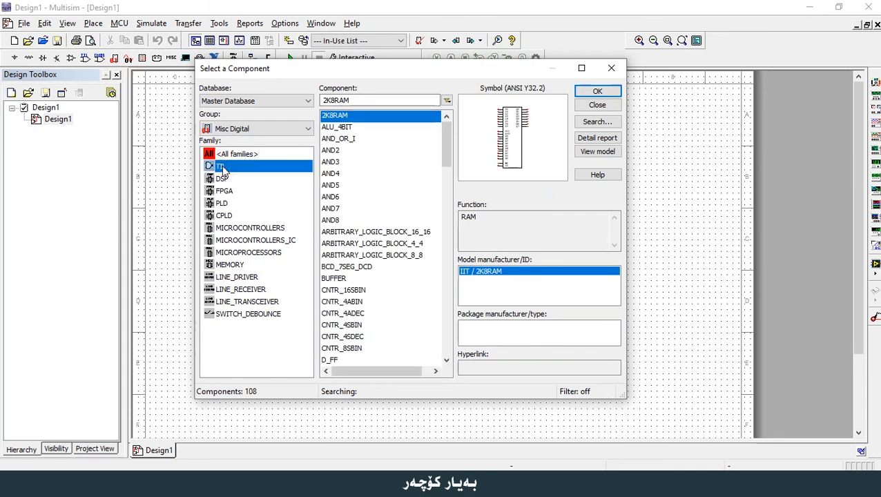
{"action": "left_click_drag", "start_coordinate": [442, 150], "coordinate": [445, 273]}
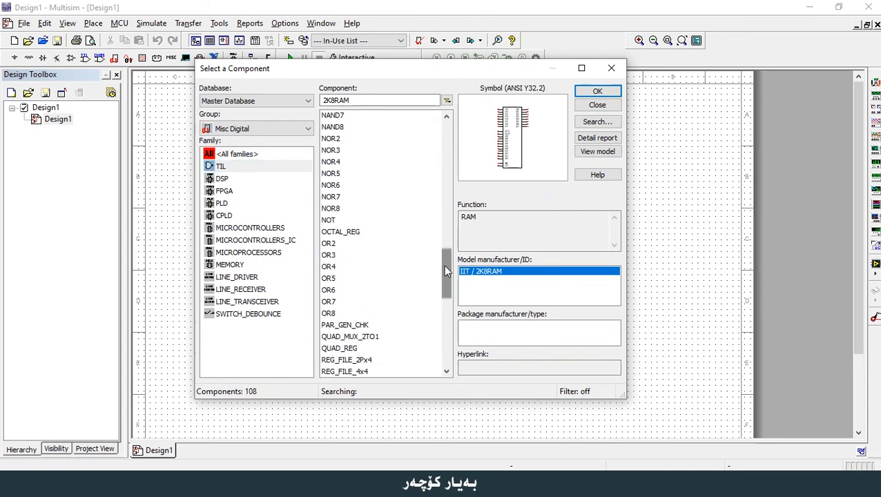
{"action": "left_click", "coordinate": [343, 247]}
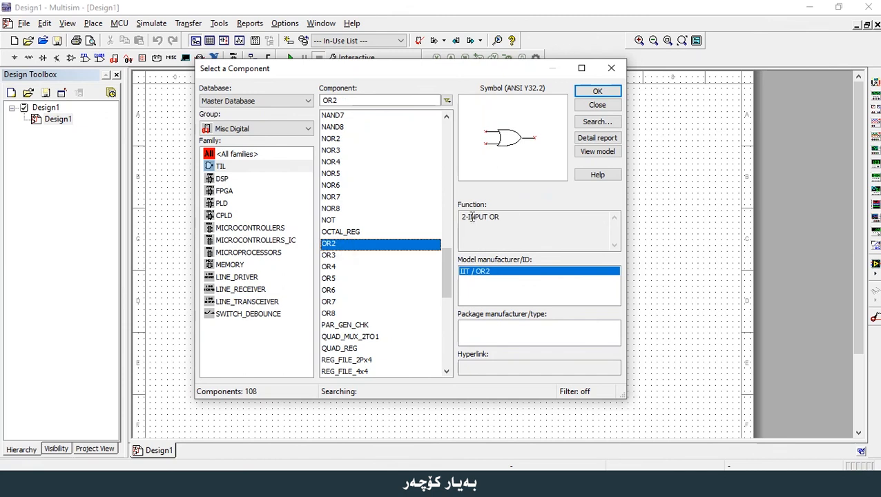
{"action": "left_click", "coordinate": [592, 92]}
{"action": "left_click", "coordinate": [425, 169]}
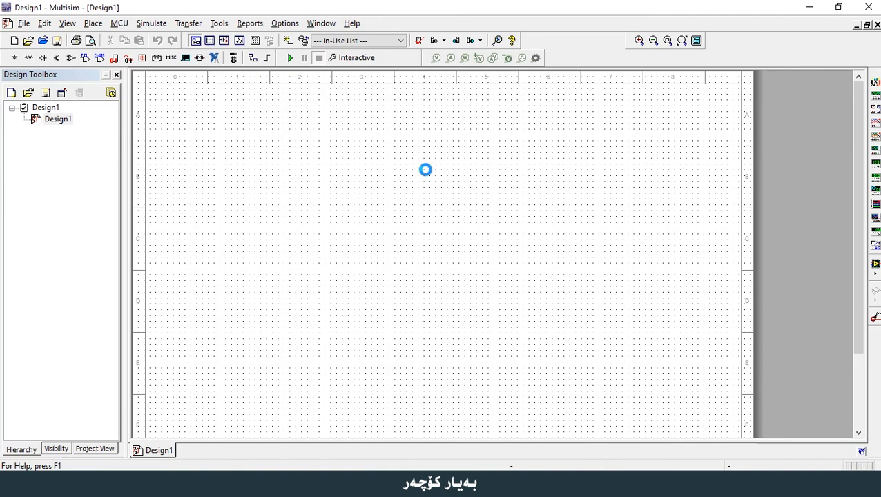
{"action": "left_click", "coordinate": [606, 72]}
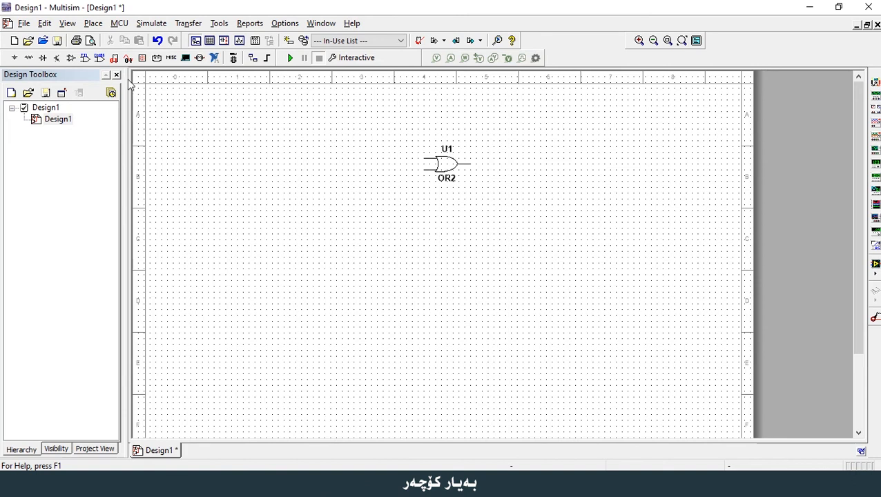
Place a 5V_1W lamp from the Indicators group's LAMP family just right of the OR gate
{"action": "left_click", "coordinate": [85, 58]}
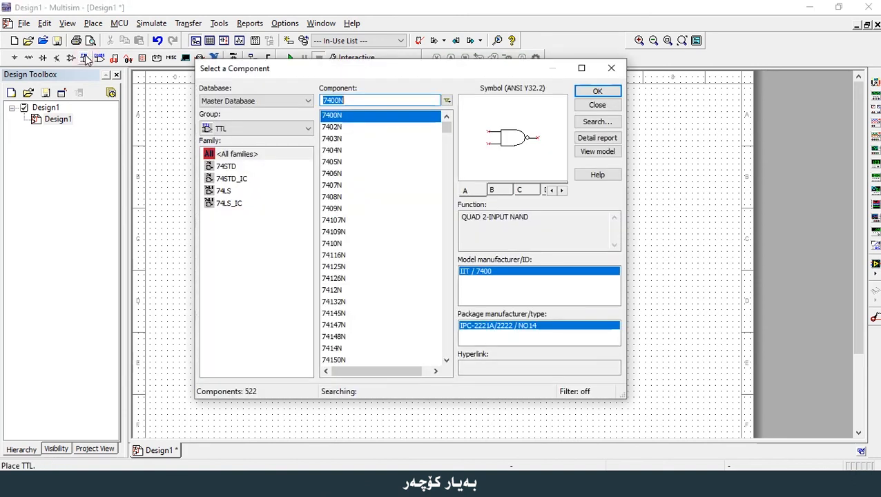
{"action": "left_click", "coordinate": [235, 131]}
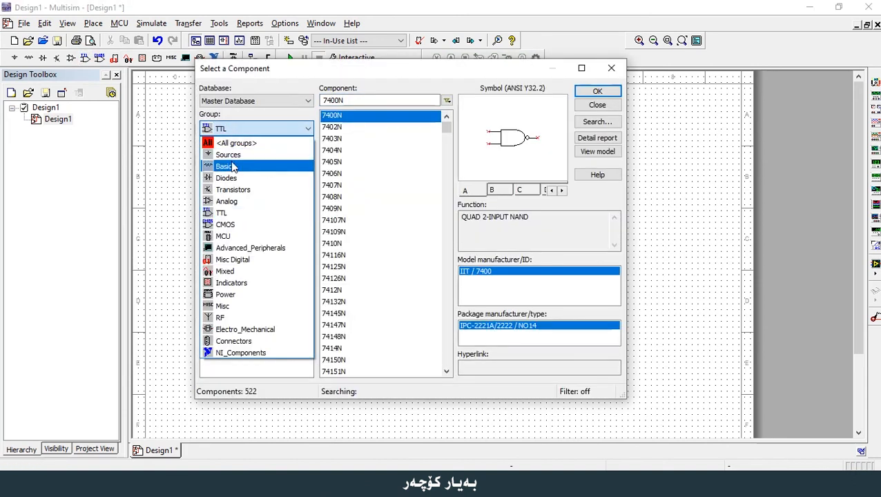
{"action": "left_click", "coordinate": [235, 283]}
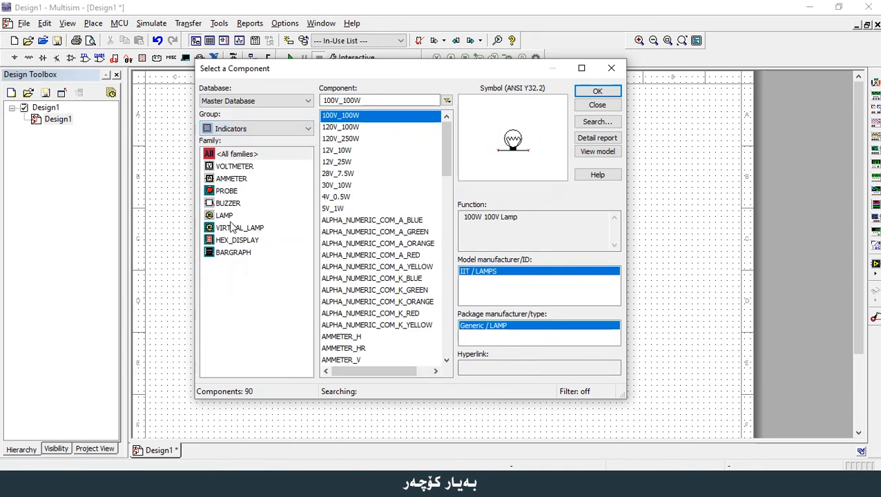
{"action": "left_click", "coordinate": [226, 218]}
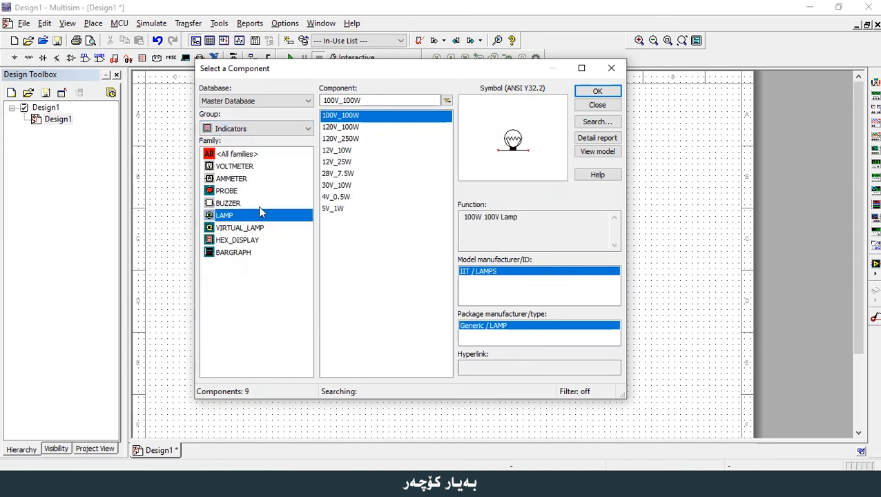
{"action": "left_click", "coordinate": [330, 209]}
{"action": "left_click", "coordinate": [597, 93]}
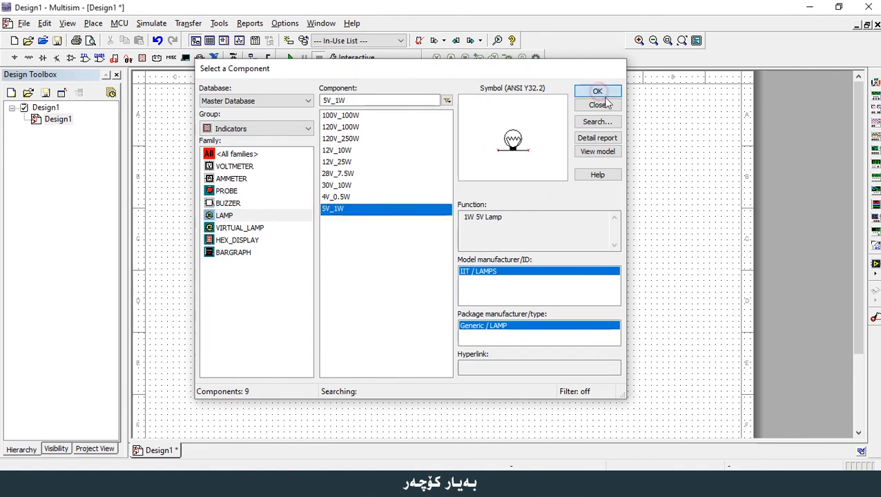
{"action": "left_click", "coordinate": [509, 173]}
{"action": "left_click", "coordinate": [612, 68]}
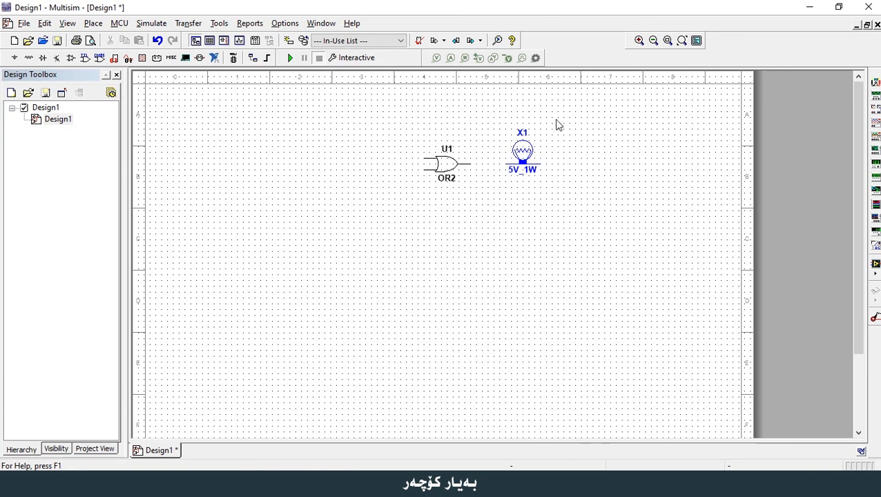
Place two DIPSW1 switches from the Basic group's SWITCH family left of the OR gate, one above the other
{"action": "left_click", "coordinate": [85, 58]}
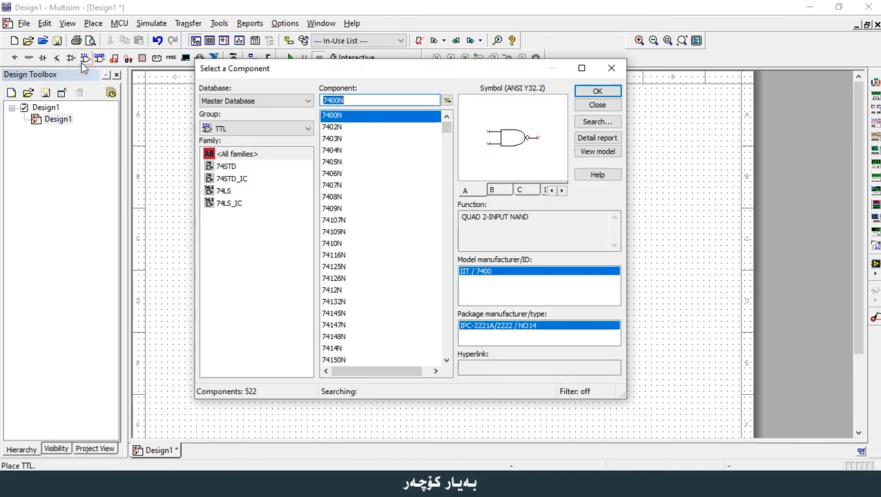
{"action": "left_click", "coordinate": [224, 131]}
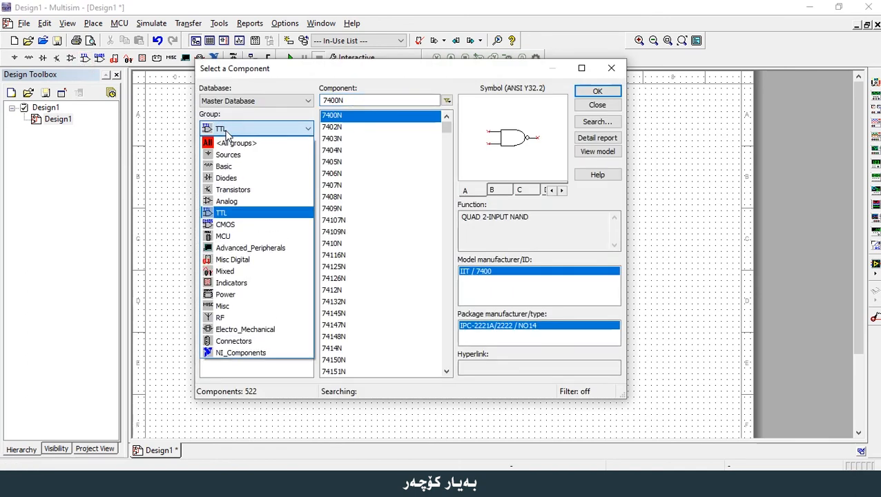
{"action": "left_click", "coordinate": [244, 168]}
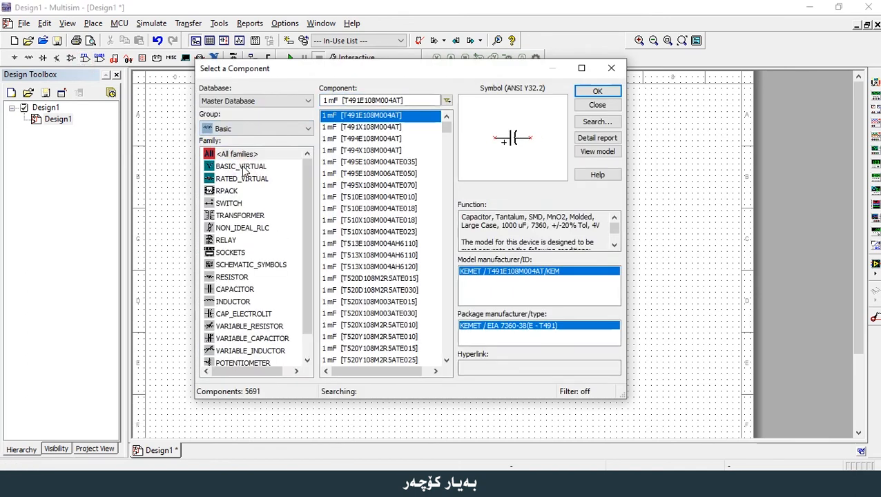
{"action": "left_click", "coordinate": [253, 206]}
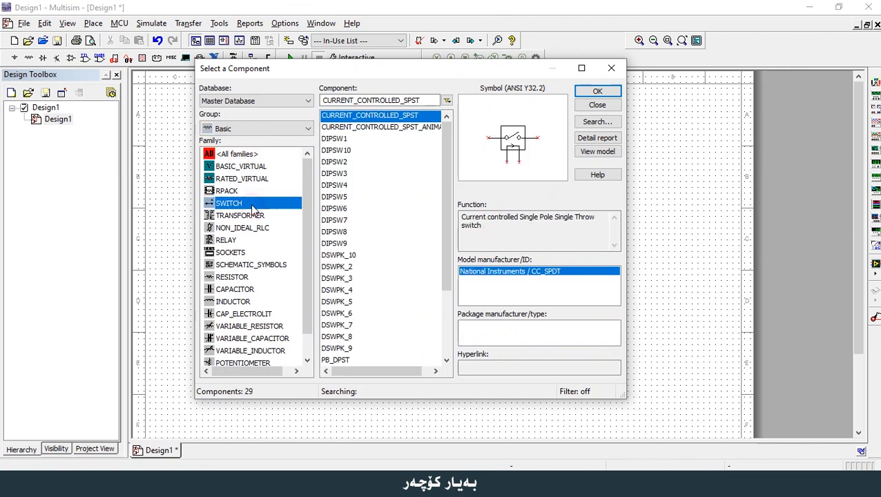
{"action": "left_click", "coordinate": [357, 139]}
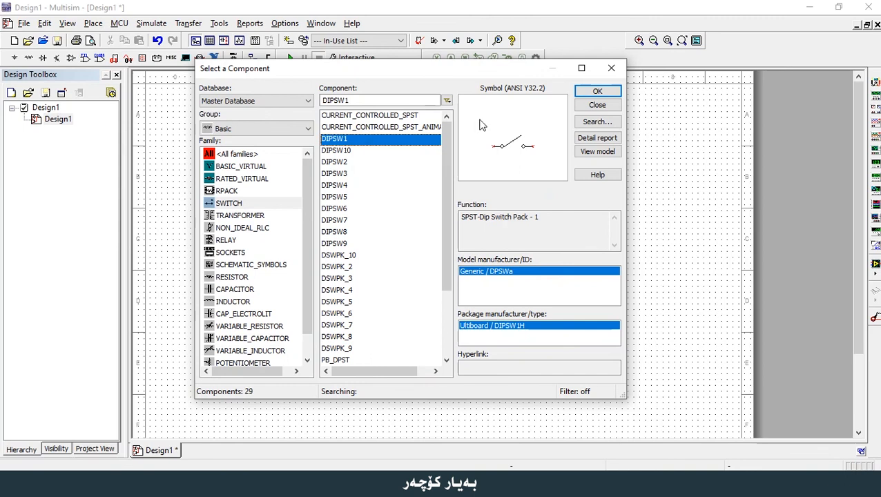
{"action": "left_click", "coordinate": [607, 92]}
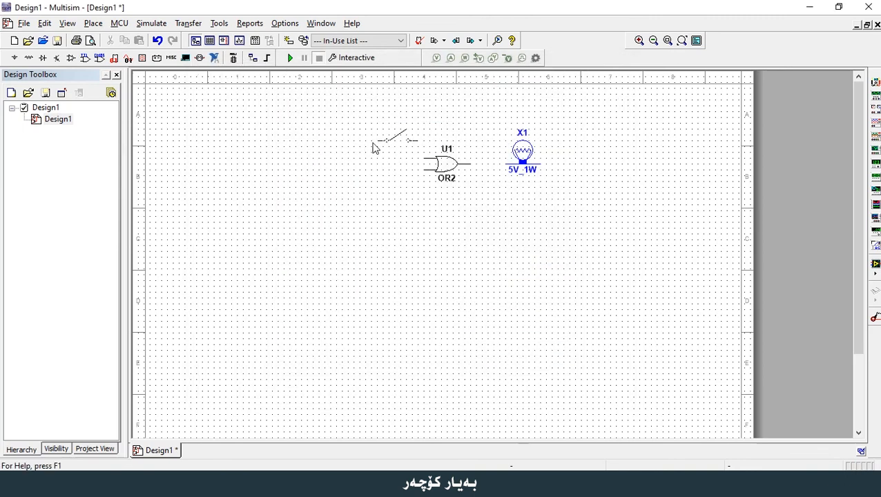
{"action": "left_click", "coordinate": [341, 132]}
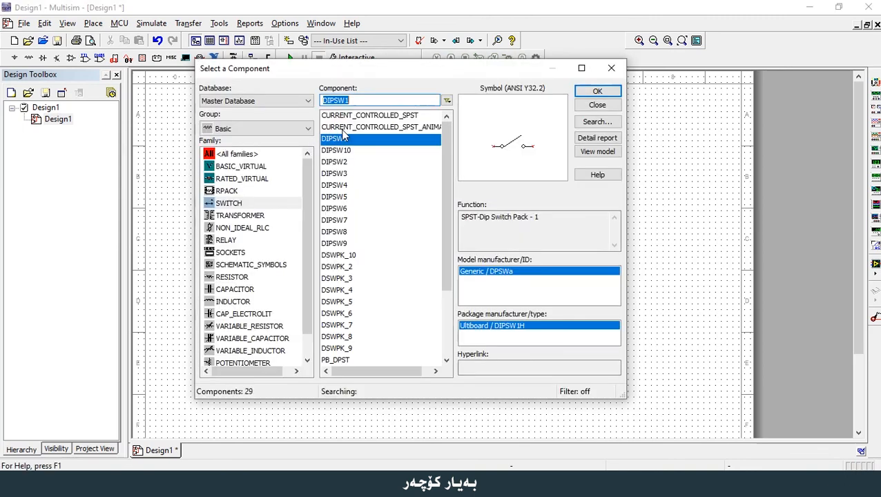
{"action": "left_click", "coordinate": [591, 92]}
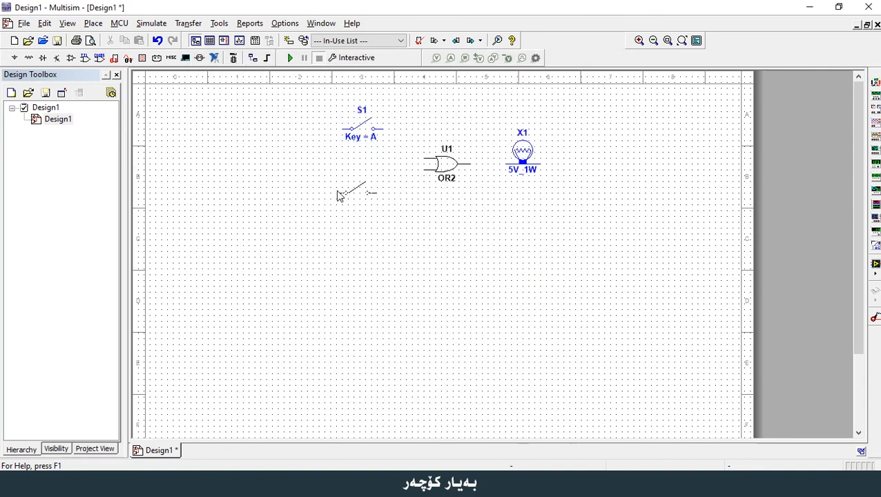
{"action": "left_click", "coordinate": [340, 194]}
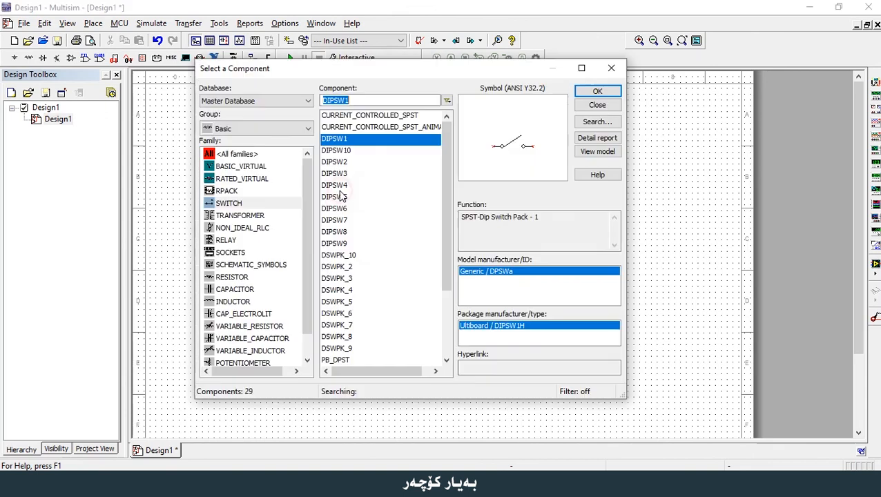
{"action": "left_click", "coordinate": [612, 69]}
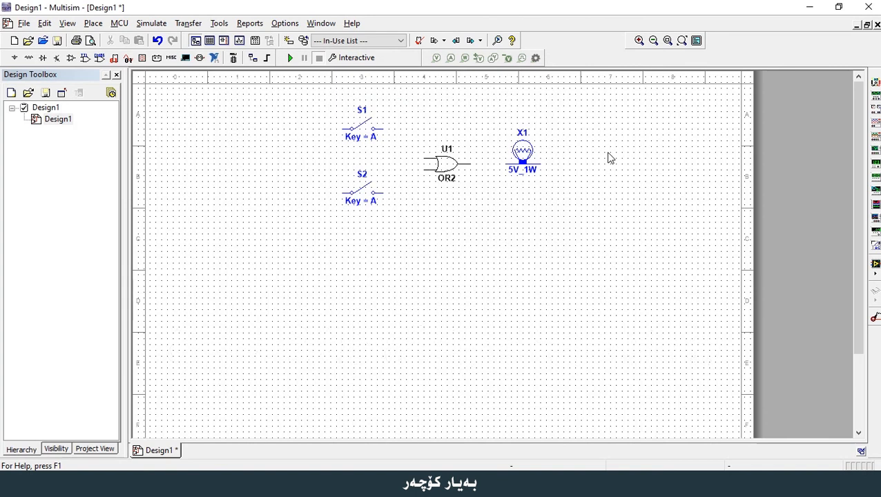
Set the toggle key of the upper switch S1 to E
{"action": "double_click", "coordinate": [375, 138]}
{"action": "left_click", "coordinate": [483, 133]}
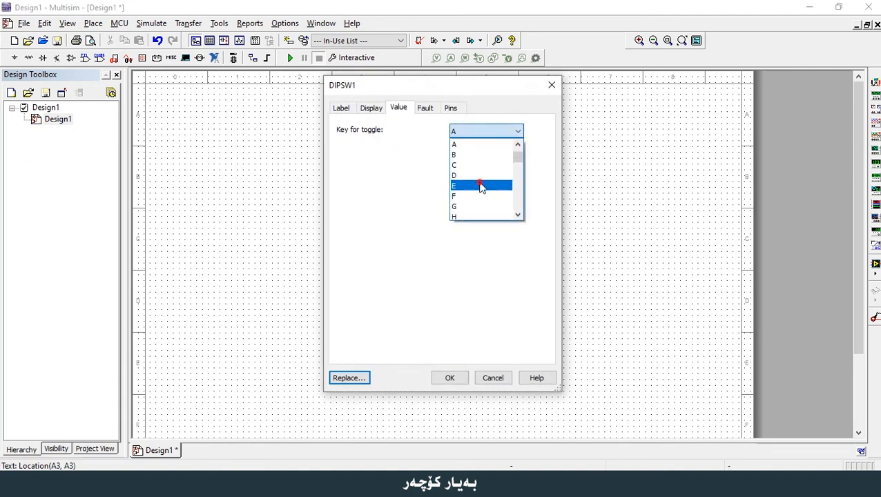
{"action": "left_click", "coordinate": [482, 185]}
{"action": "left_click", "coordinate": [462, 376]}
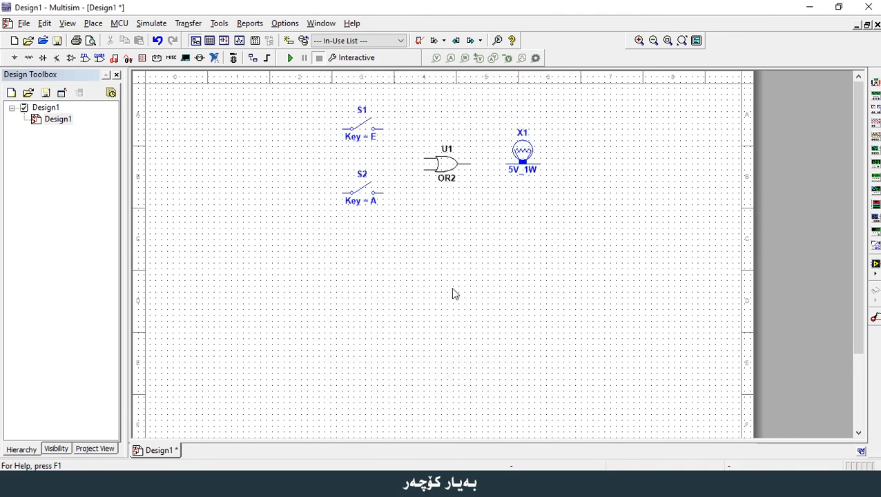
Set the toggle key of the lower switch S2 to F
{"action": "double_click", "coordinate": [373, 205]}
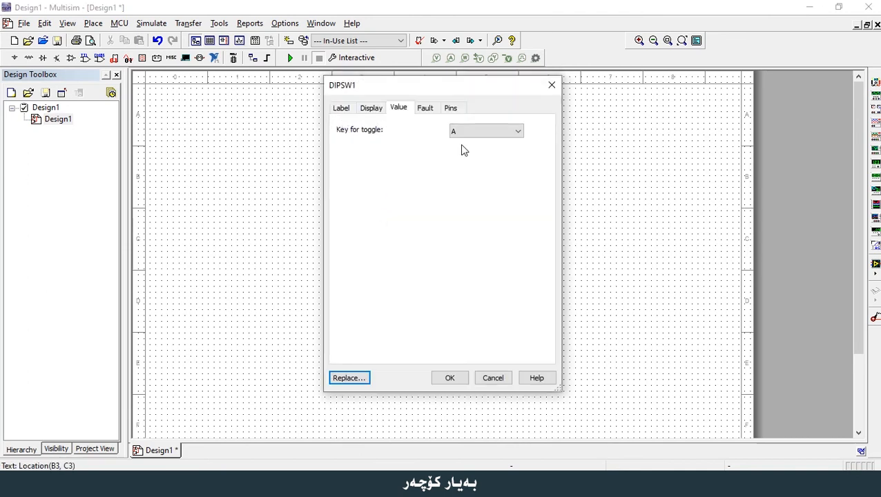
{"action": "left_click", "coordinate": [473, 132]}
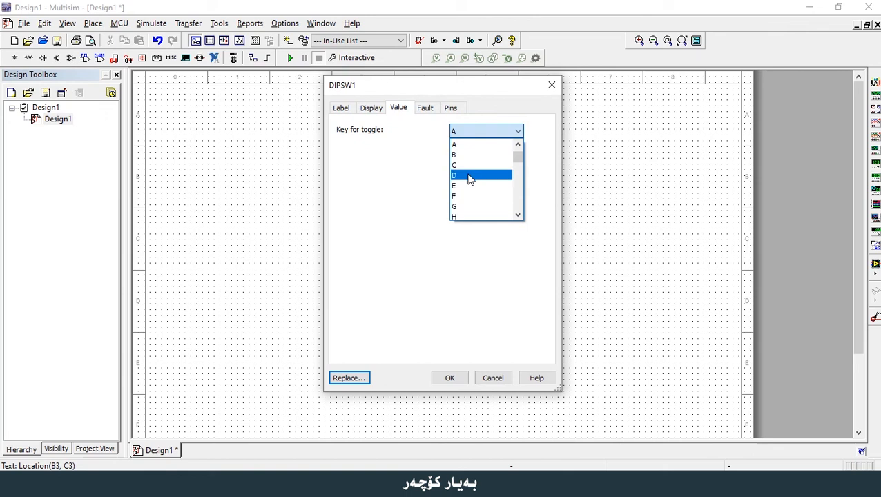
{"action": "left_click", "coordinate": [464, 196]}
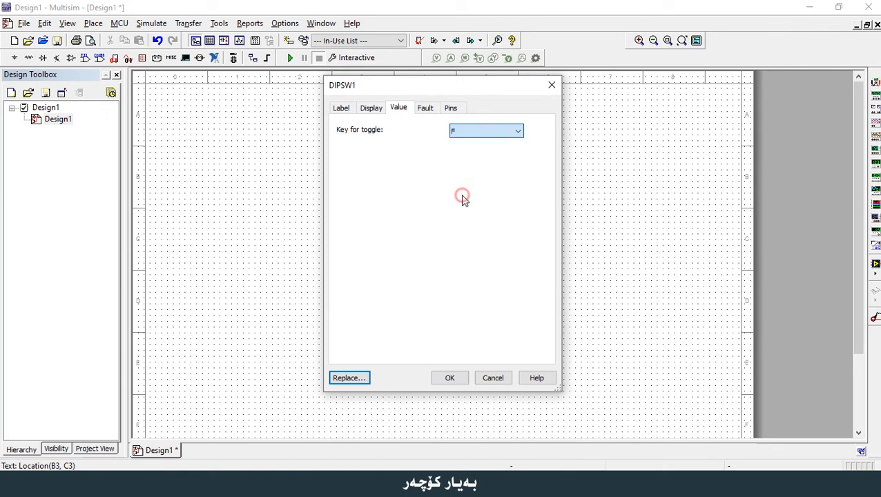
{"action": "left_click", "coordinate": [453, 379]}
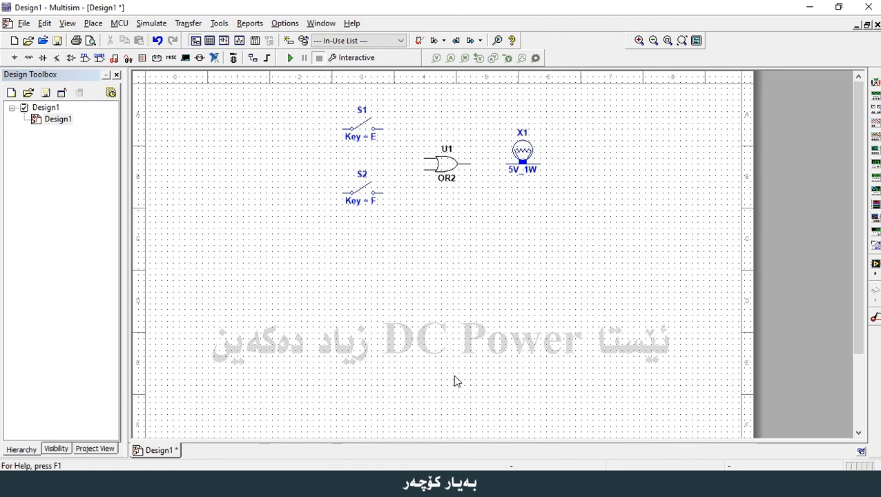
Place a DC_POWER source from the Sources group's POWER_SOURCES family below and left of the two switches
{"action": "left_click", "coordinate": [85, 58]}
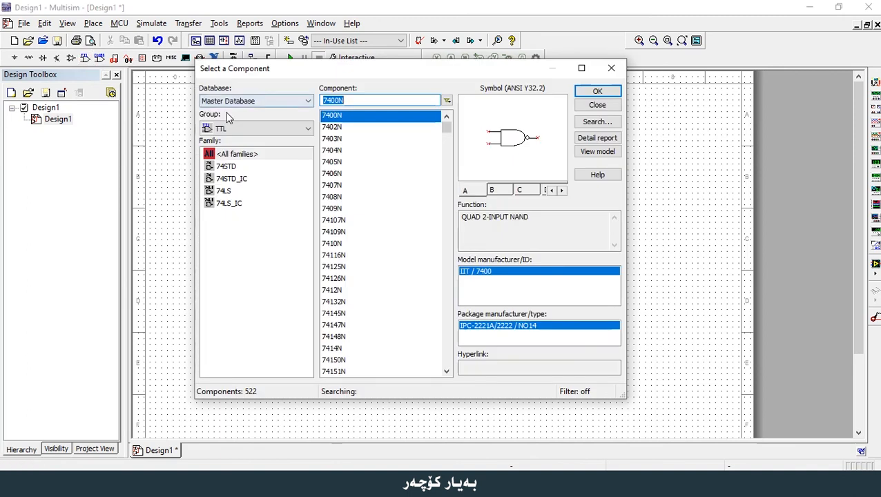
{"action": "left_click", "coordinate": [236, 133]}
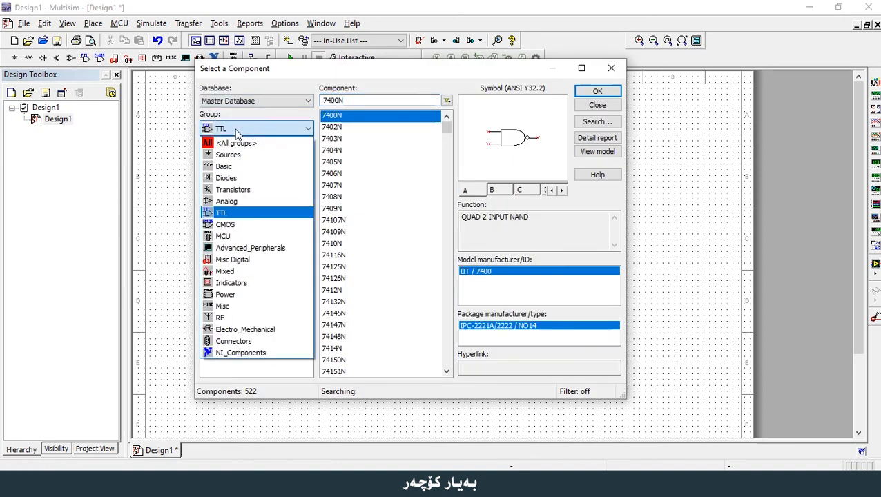
{"action": "left_click", "coordinate": [248, 156]}
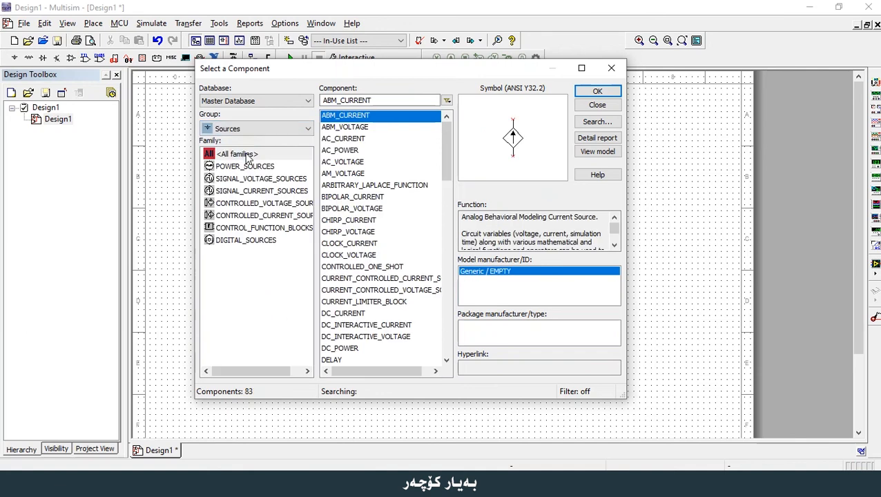
{"action": "left_click", "coordinate": [289, 169]}
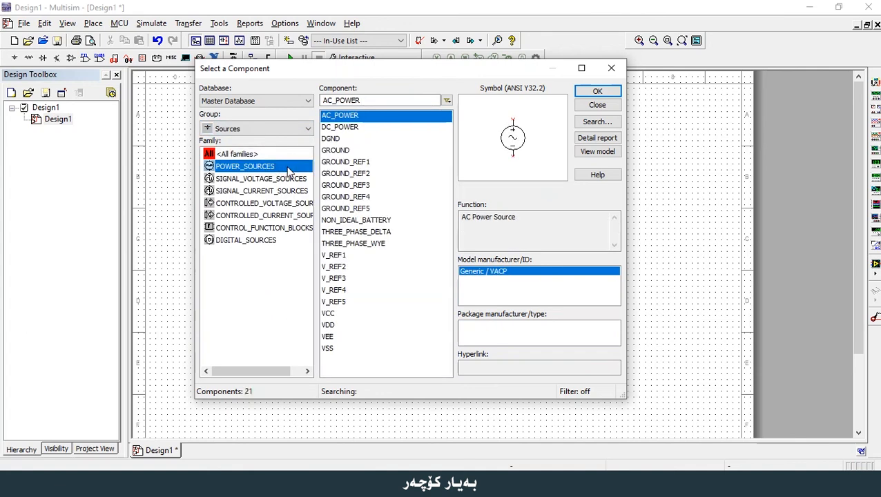
{"action": "left_click", "coordinate": [373, 130]}
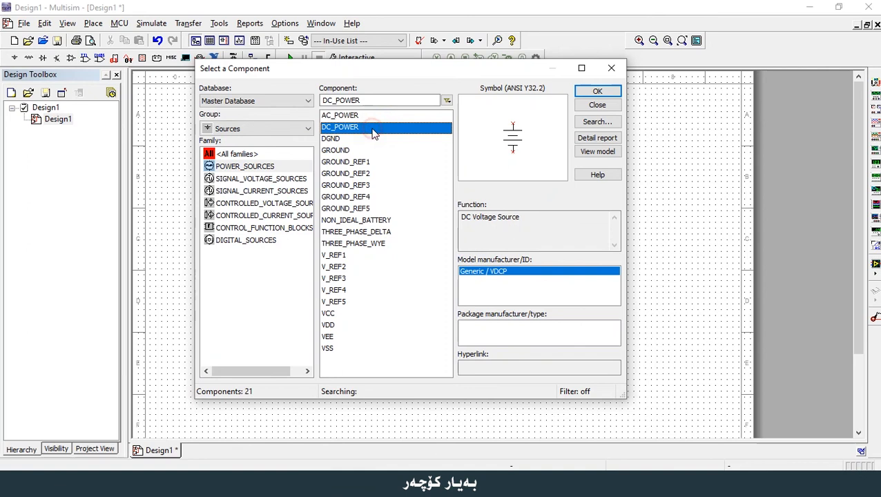
{"action": "left_click", "coordinate": [579, 91]}
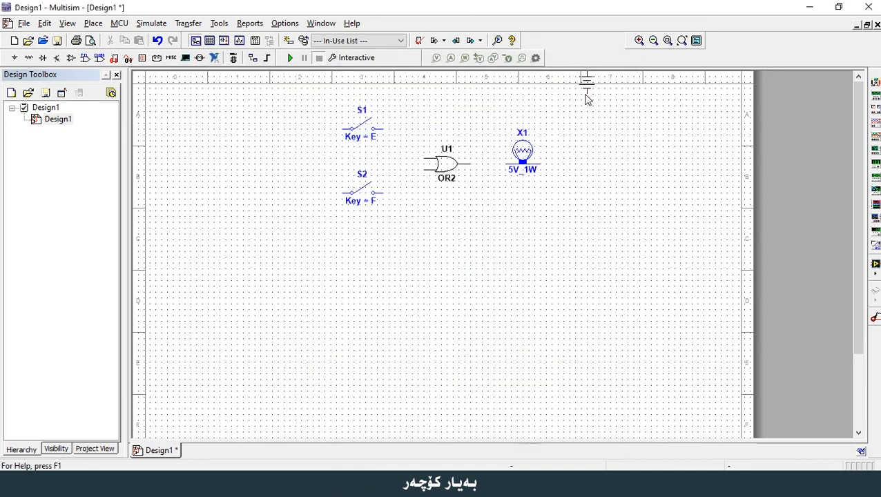
{"action": "left_click", "coordinate": [246, 280]}
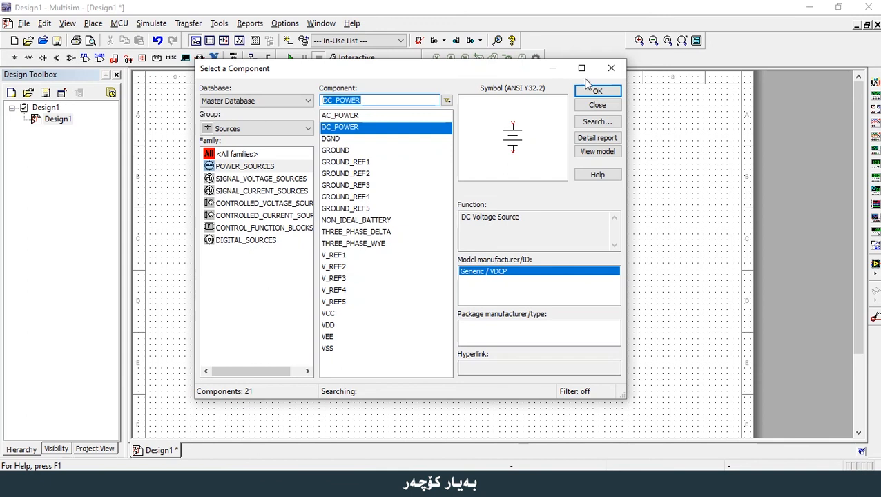
{"action": "left_click", "coordinate": [610, 68]}
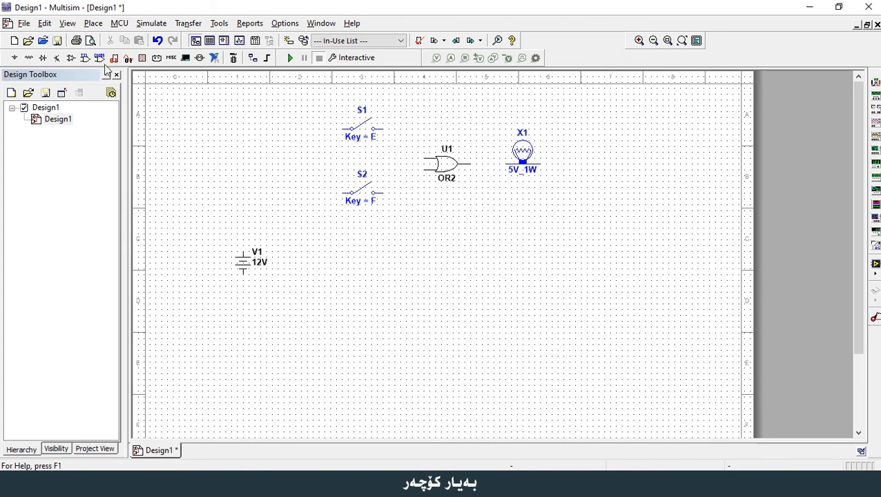
Place a GROUND component from the Sources group's POWER_SOURCES family below the OR gate, lower than the DC source
{"action": "left_click", "coordinate": [83, 59]}
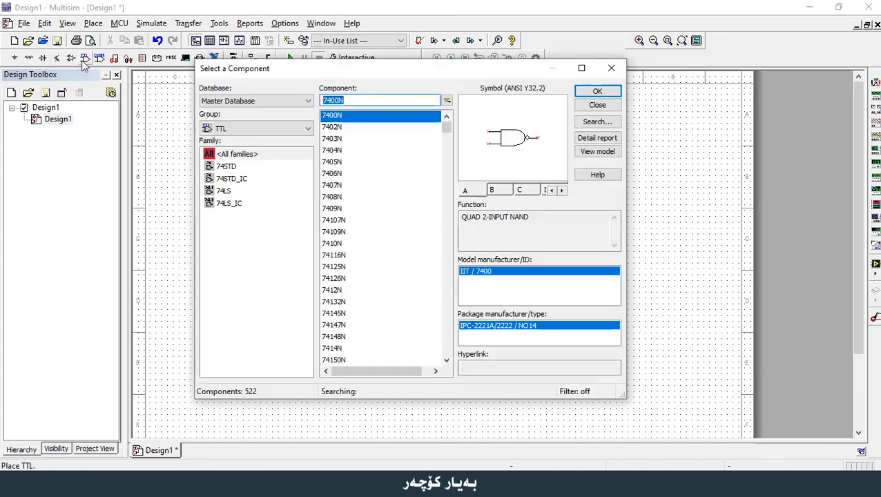
{"action": "left_click", "coordinate": [239, 130]}
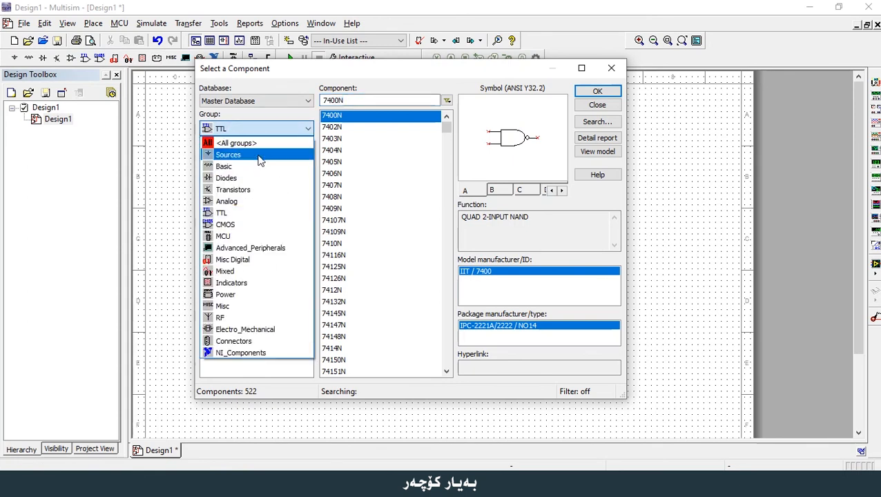
{"action": "left_click", "coordinate": [260, 159]}
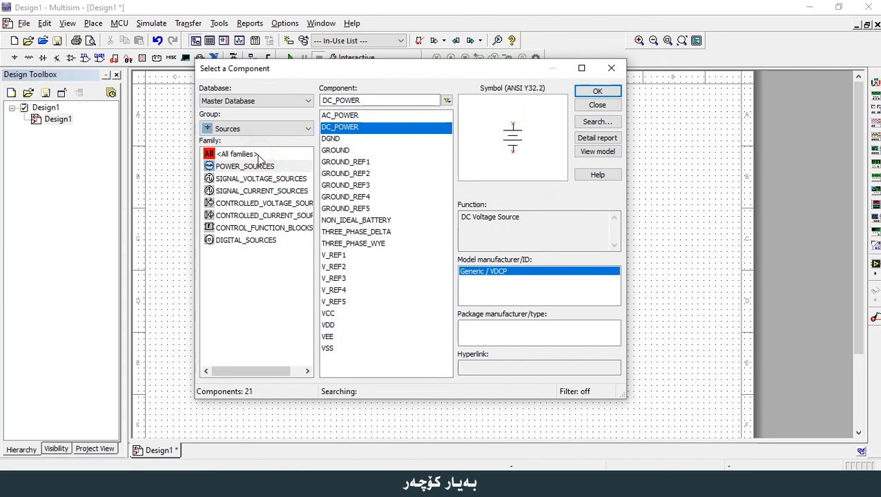
{"action": "left_click", "coordinate": [288, 172]}
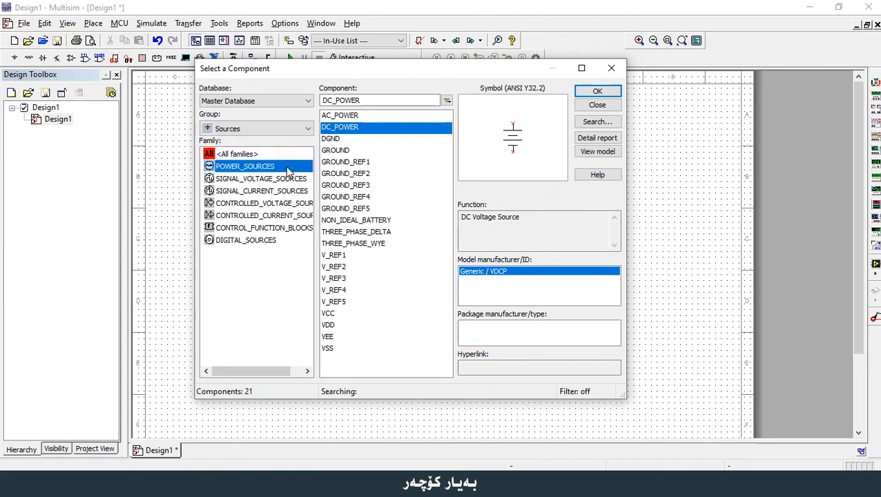
{"action": "left_click", "coordinate": [371, 151]}
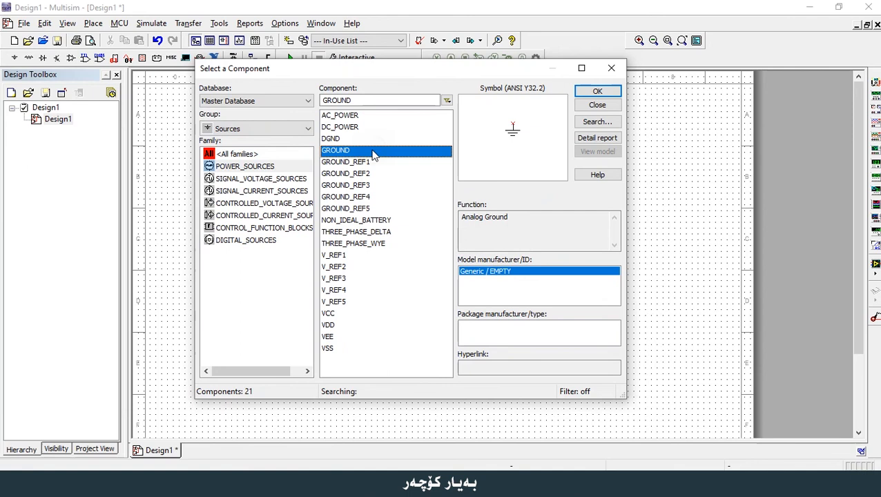
{"action": "left_click", "coordinate": [593, 92]}
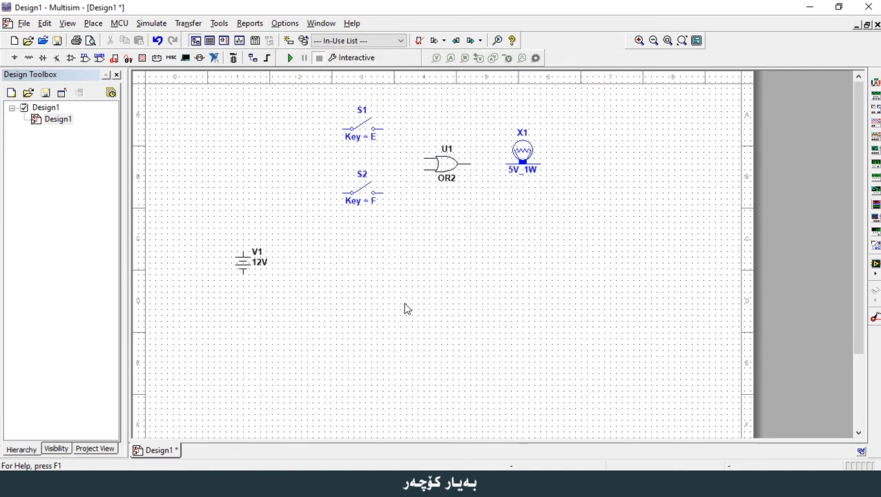
{"action": "left_click", "coordinate": [408, 325]}
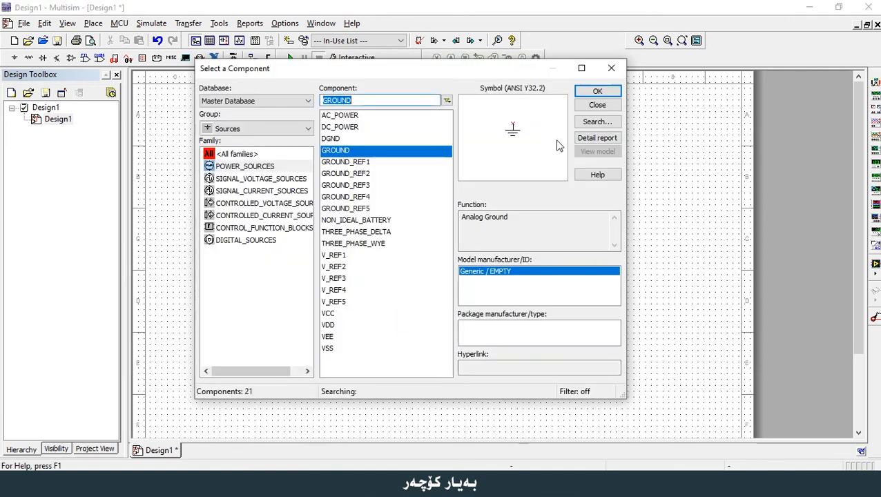
{"action": "left_click", "coordinate": [611, 69]}
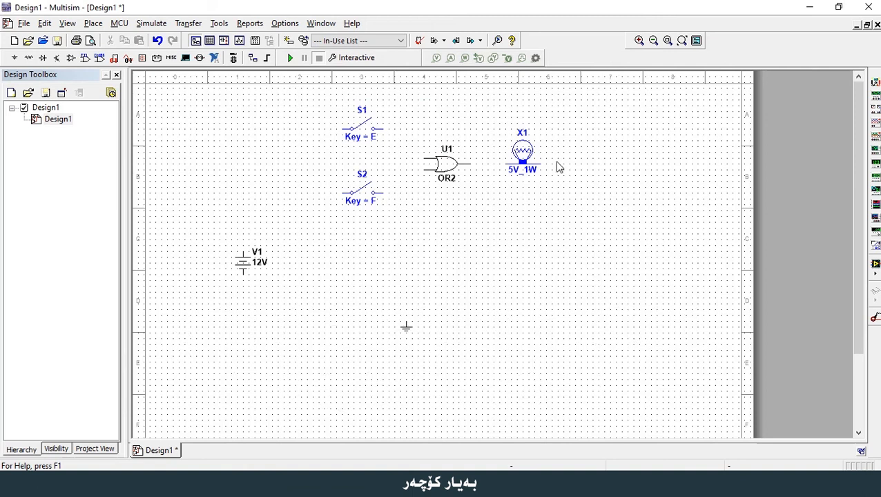
Wire the OR gate's output to the lamp's left terminal and the lamp's right terminal to the ground
{"action": "left_click", "coordinate": [470, 164]}
{"action": "left_click", "coordinate": [523, 163]}
{"action": "left_click", "coordinate": [541, 163]}
{"action": "left_click", "coordinate": [406, 316]}
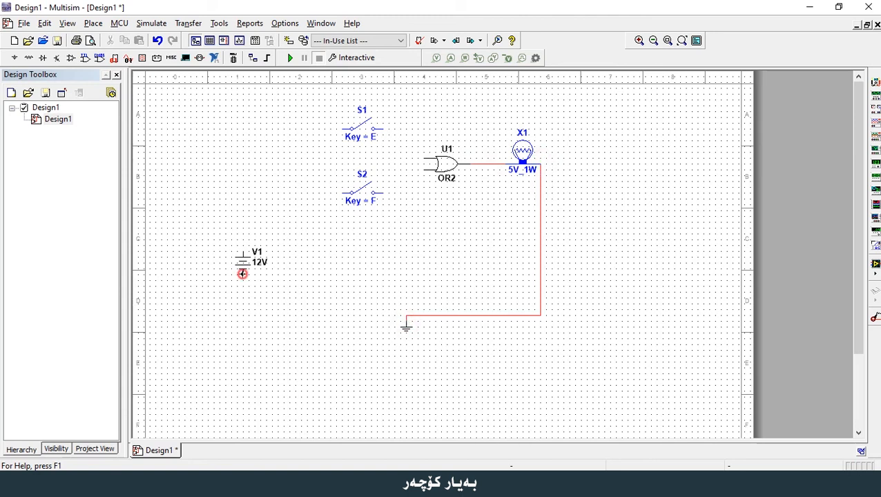
Wire the DC source's negative terminal to the ground and its positive terminal to the left terminals of switches S1 and S2
{"action": "left_click", "coordinate": [243, 283]}
{"action": "left_click", "coordinate": [407, 315]}
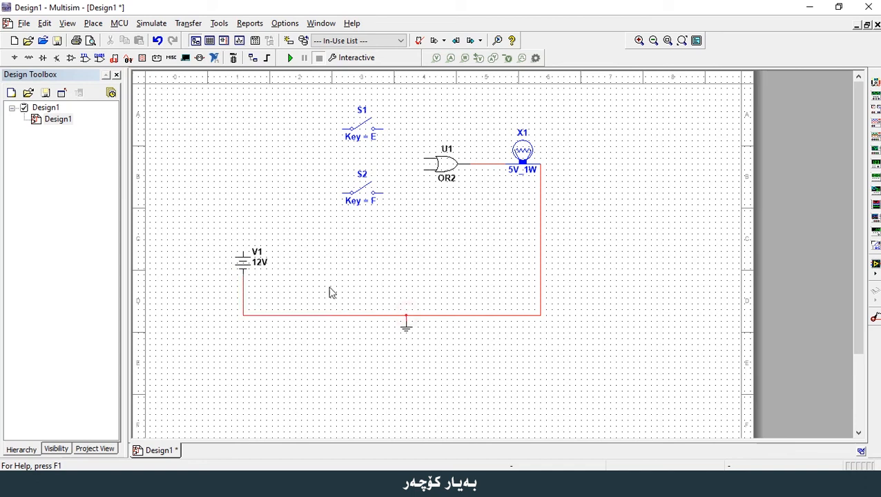
{"action": "left_click", "coordinate": [243, 251]}
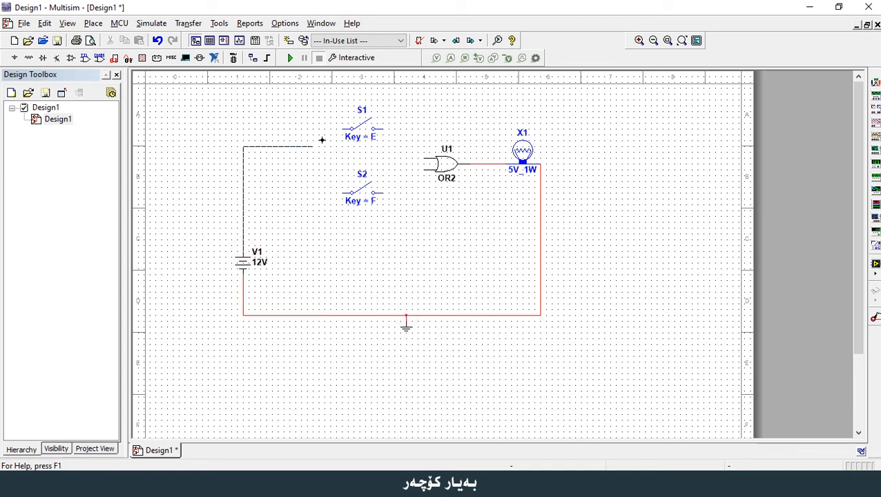
{"action": "left_click", "coordinate": [342, 129]}
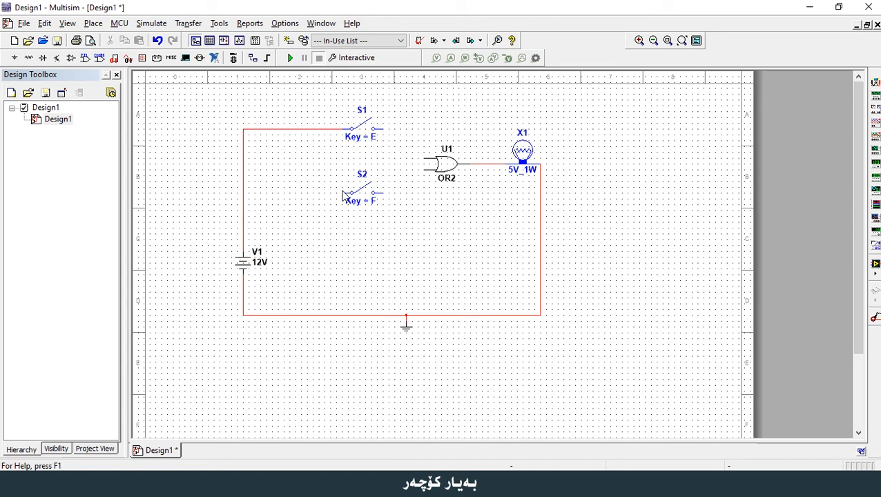
{"action": "left_click", "coordinate": [343, 192]}
{"action": "left_click", "coordinate": [243, 192]}
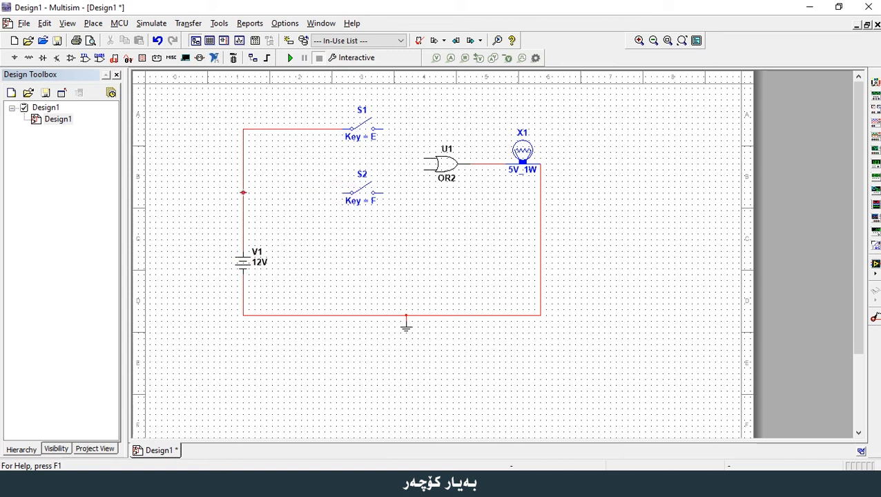
Wire the right terminal of S1 to the OR gate's upper input and that of S2 to its lower input
{"action": "left_click", "coordinate": [384, 129]}
{"action": "left_click", "coordinate": [422, 157]}
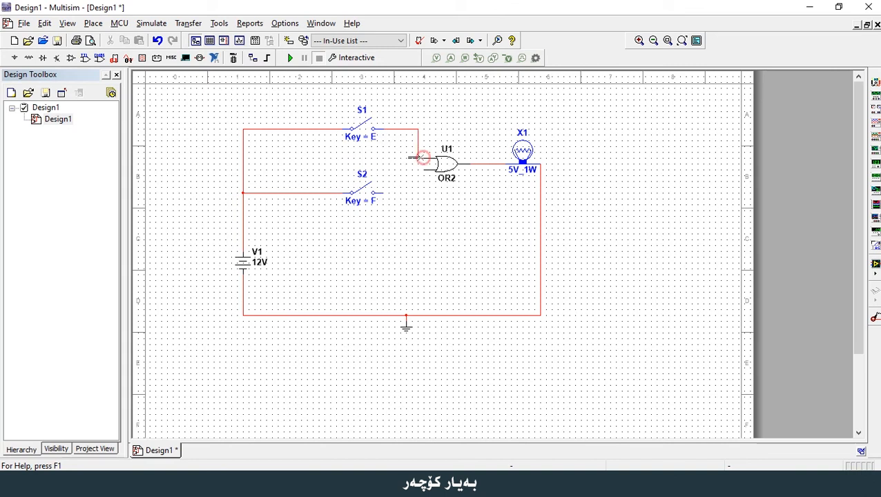
{"action": "left_click", "coordinate": [379, 193]}
{"action": "left_click", "coordinate": [423, 170]}
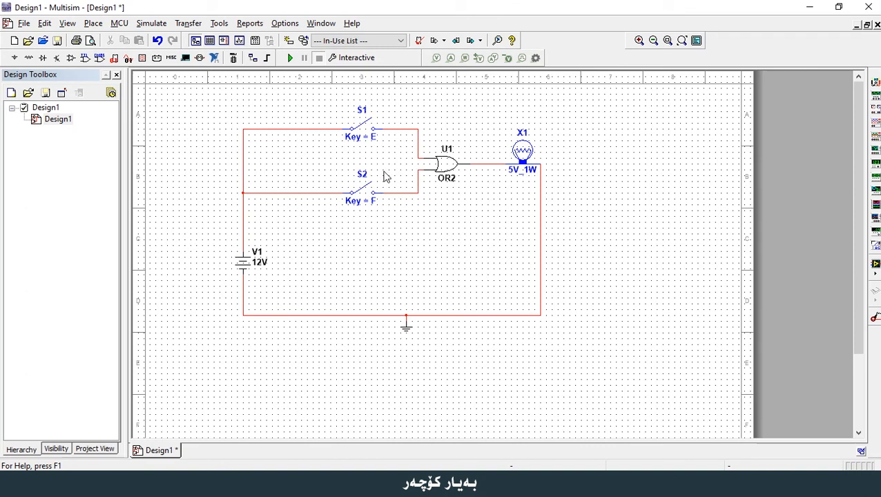
Run the simulation and test the OR gate by closing and reopening S1 alone, S2 alone, and both switches together
{"action": "left_click", "coordinate": [290, 58]}
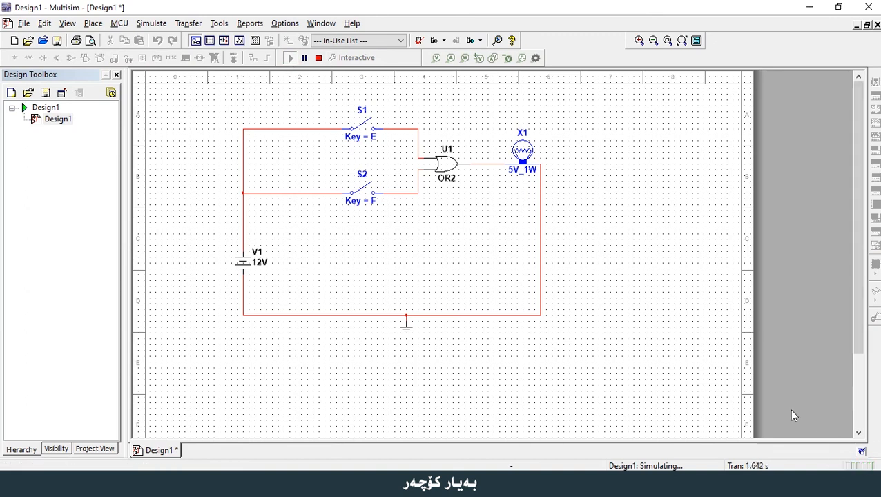
{"action": "left_click", "coordinate": [362, 128]}
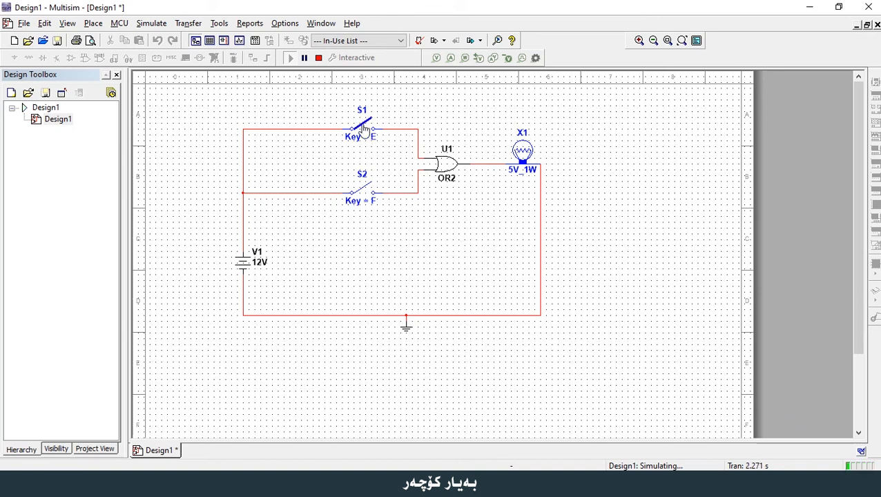
{"action": "left_click", "coordinate": [362, 128]}
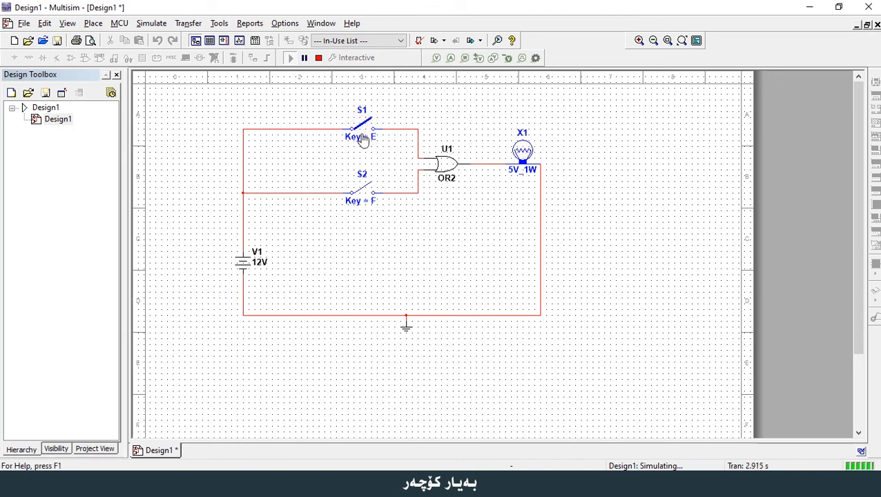
{"action": "left_click", "coordinate": [366, 192]}
{"action": "left_click", "coordinate": [365, 193]}
{"action": "left_click", "coordinate": [362, 130]}
{"action": "left_click", "coordinate": [365, 194]}
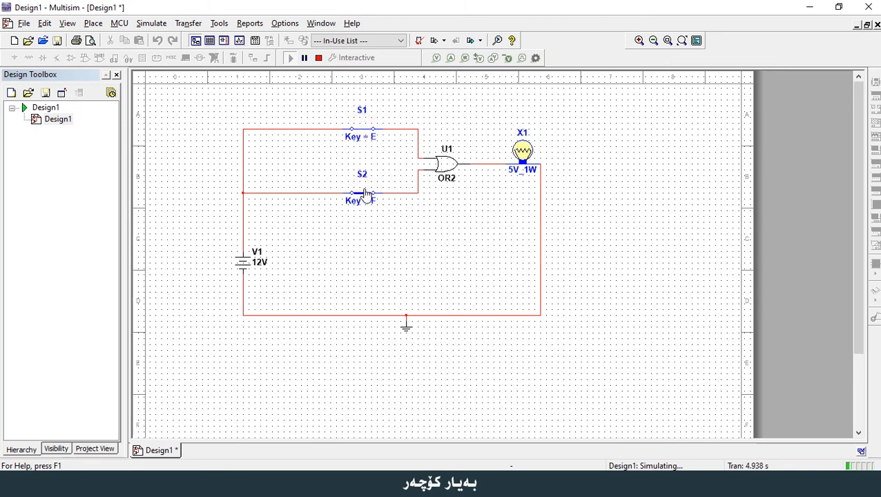
{"action": "left_click", "coordinate": [365, 194]}
{"action": "left_click", "coordinate": [363, 130]}
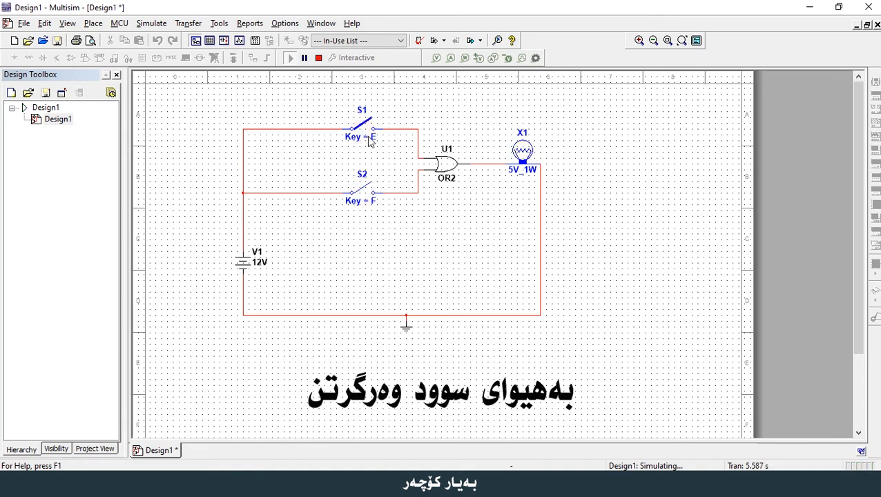